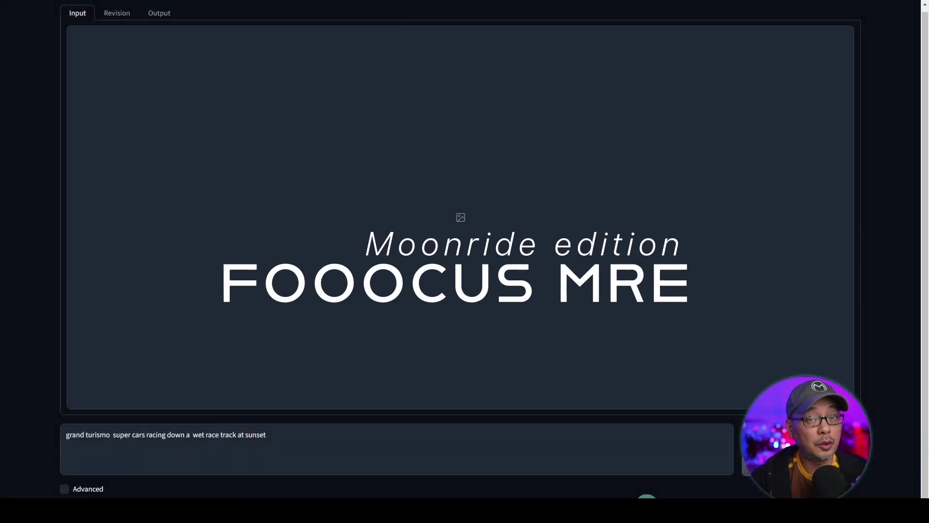
- Generate two supercar images from the wet race track at sunset prompt
{"action": "key", "text": "ctrl+Return"}
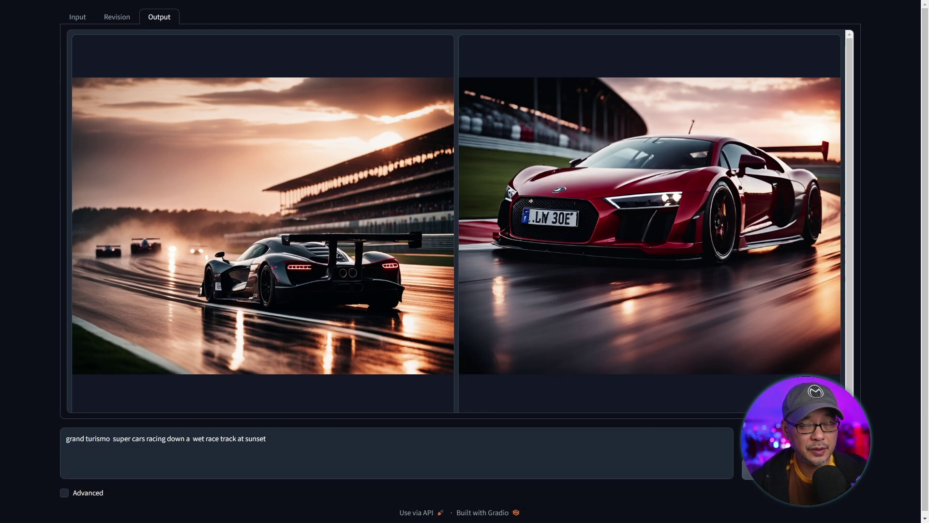
- Show the advanced settings and browse the Image-2-Image and ControlNet canny/depth options
{"action": "left_click", "coordinate": [65, 492]}
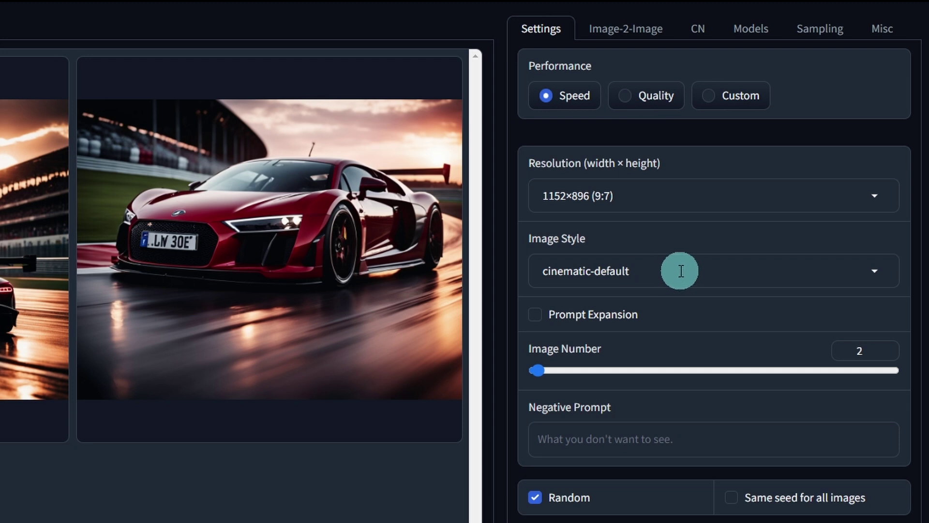
{"action": "left_click", "coordinate": [630, 32]}
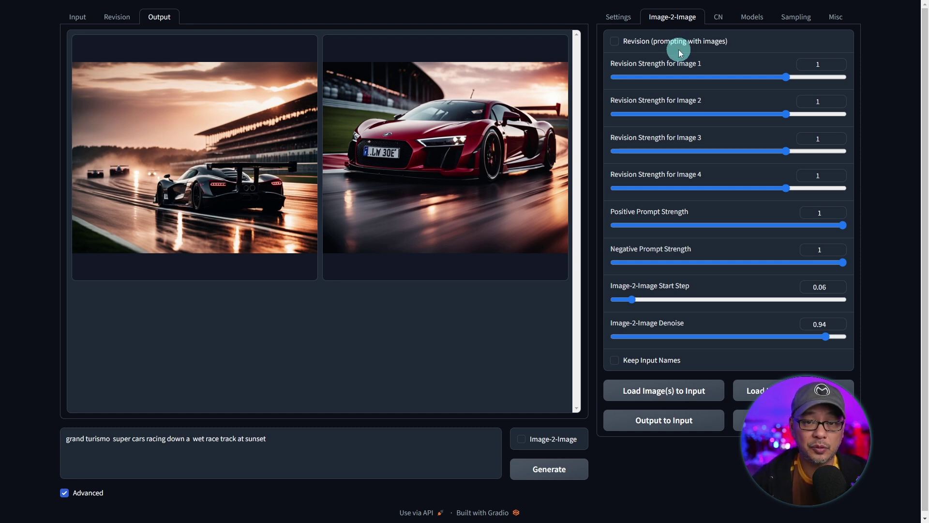
{"action": "left_click", "coordinate": [718, 17]}
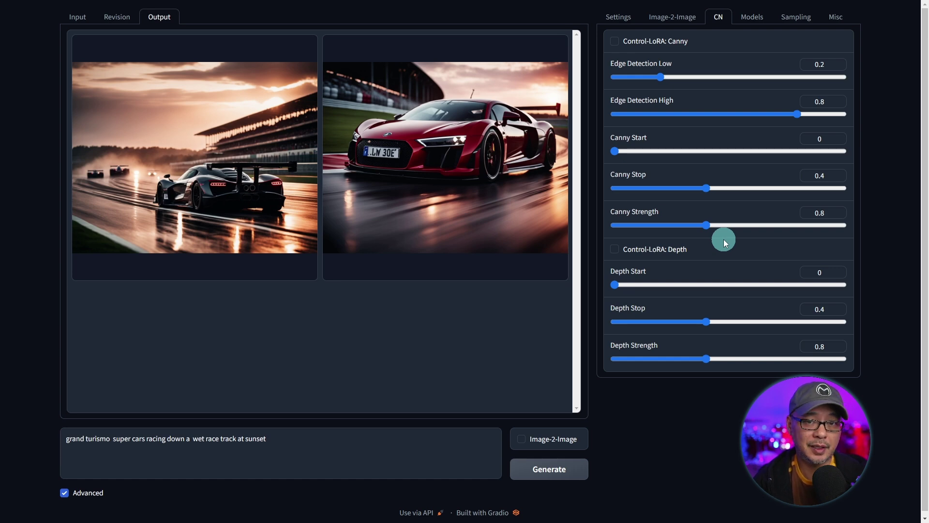
{"action": "left_click", "coordinate": [745, 22]}
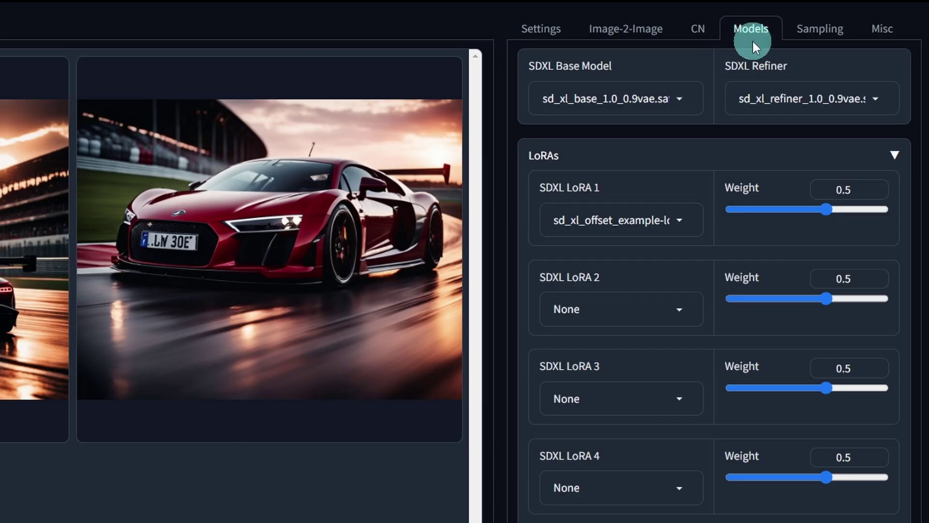
{"action": "left_click", "coordinate": [650, 99]}
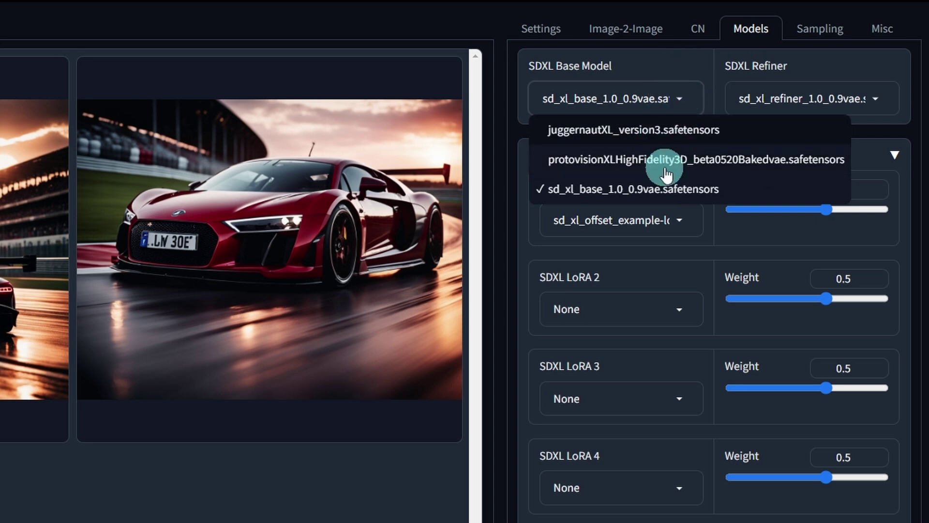
{"action": "left_click", "coordinate": [671, 75]}
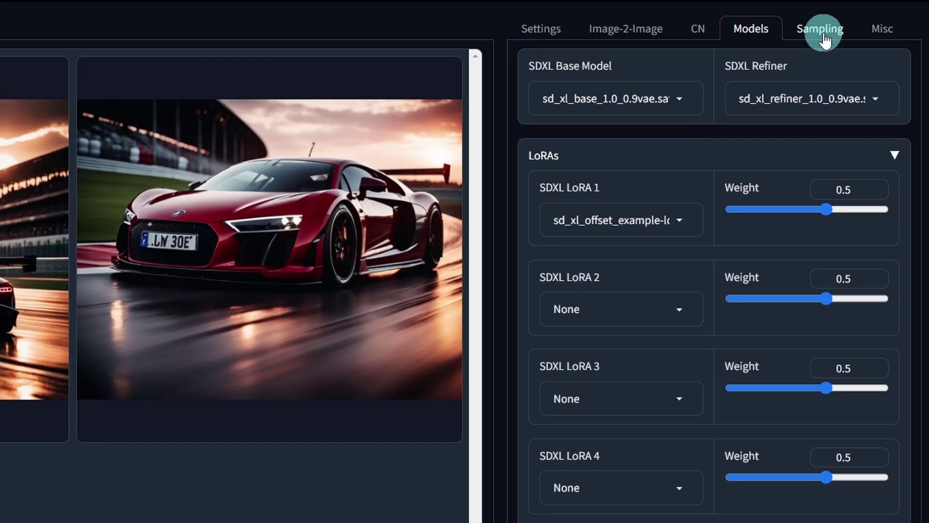
- Review sampling, keeping dpmpp_2m_sde_gpu sampler and karras scheduler, then view the Misc output settings
{"action": "left_click", "coordinate": [798, 20]}
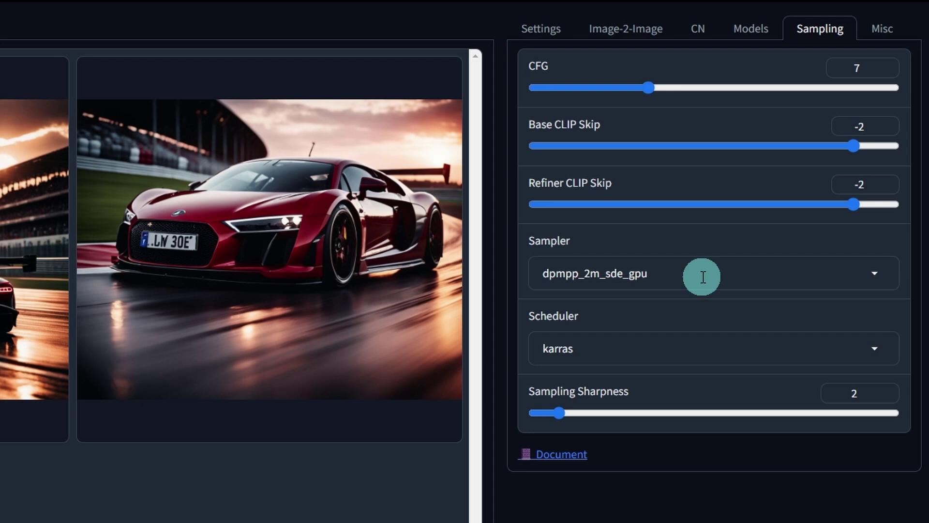
{"action": "left_click", "coordinate": [836, 271]}
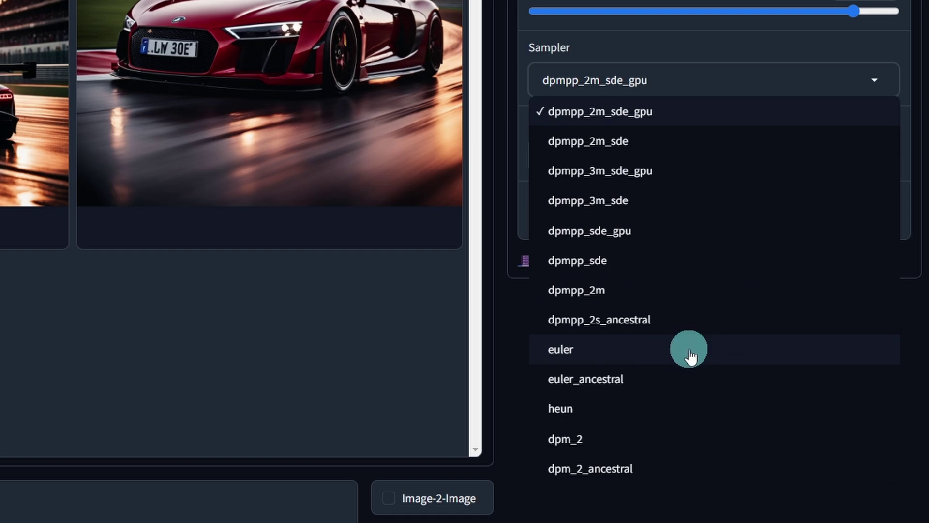
{"action": "left_click", "coordinate": [893, 145]}
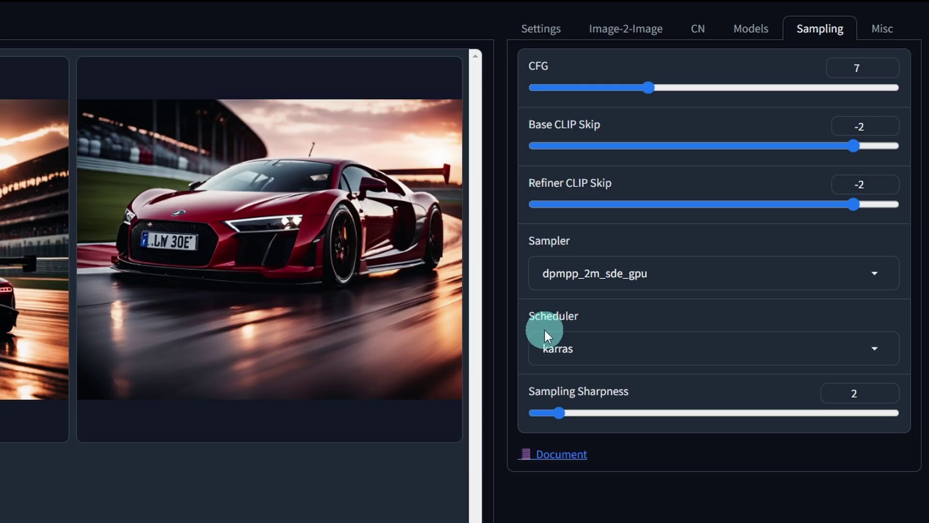
{"action": "left_click", "coordinate": [715, 347]}
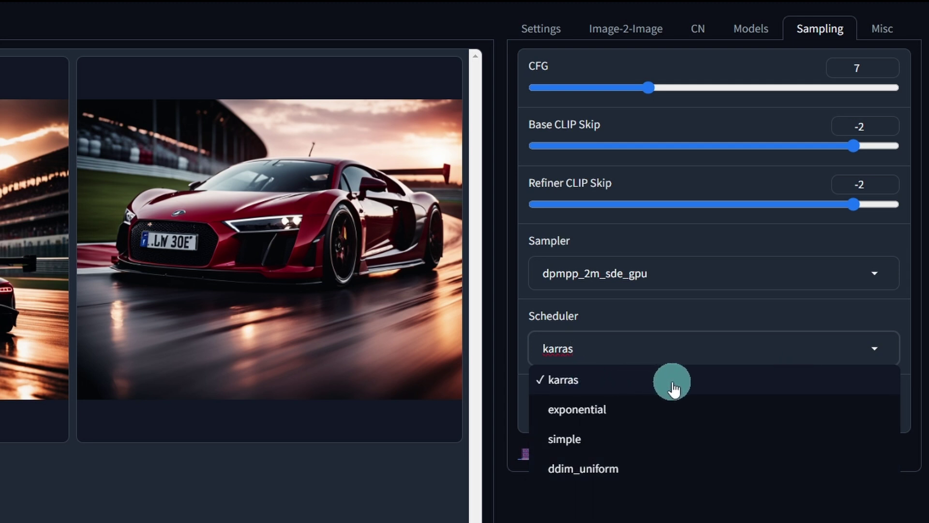
{"action": "left_click", "coordinate": [715, 353]}
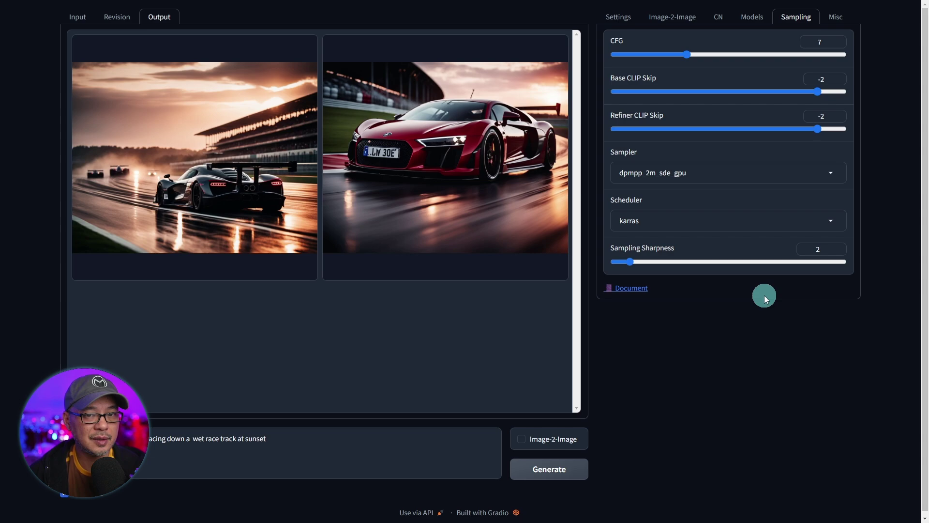
{"action": "left_click", "coordinate": [834, 21]}
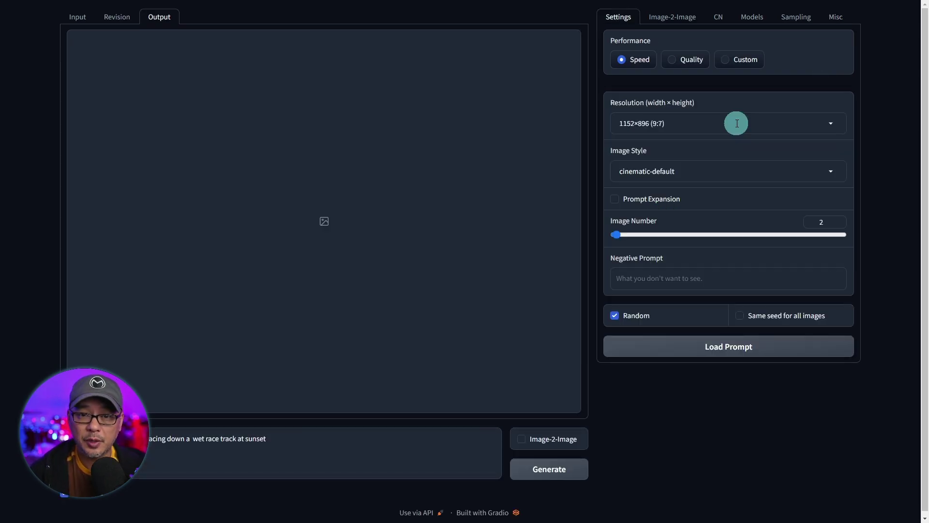
- Set the resolution to 1088×896 (17:14) and the style to ads-automotive
{"action": "left_click", "coordinate": [736, 123]}
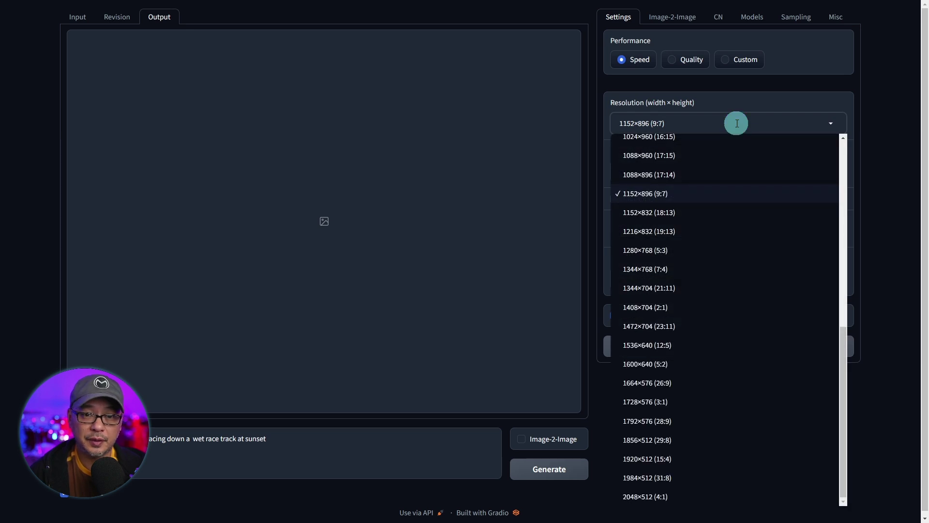
{"action": "scroll", "coordinate": [715, 247], "scroll_direction": "up", "scroll_amount": 2}
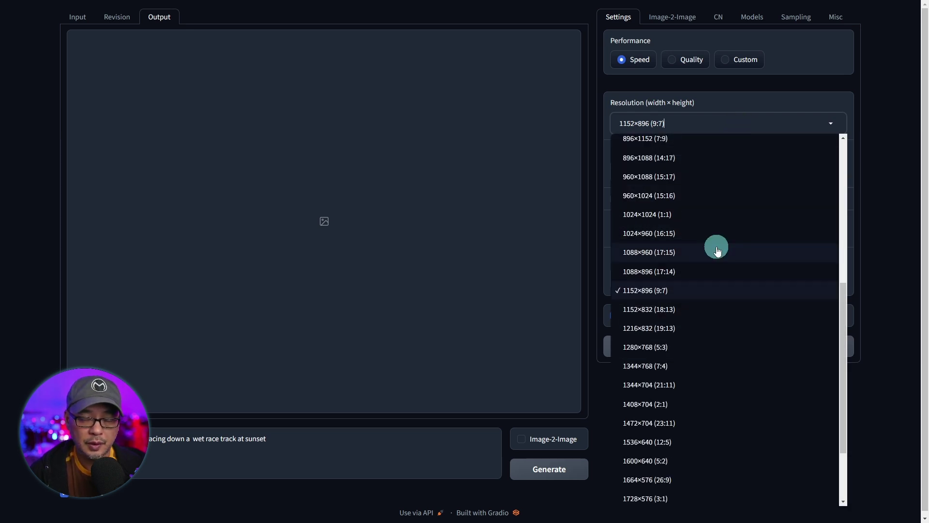
{"action": "left_click", "coordinate": [674, 270]}
{"action": "left_click", "coordinate": [715, 172]}
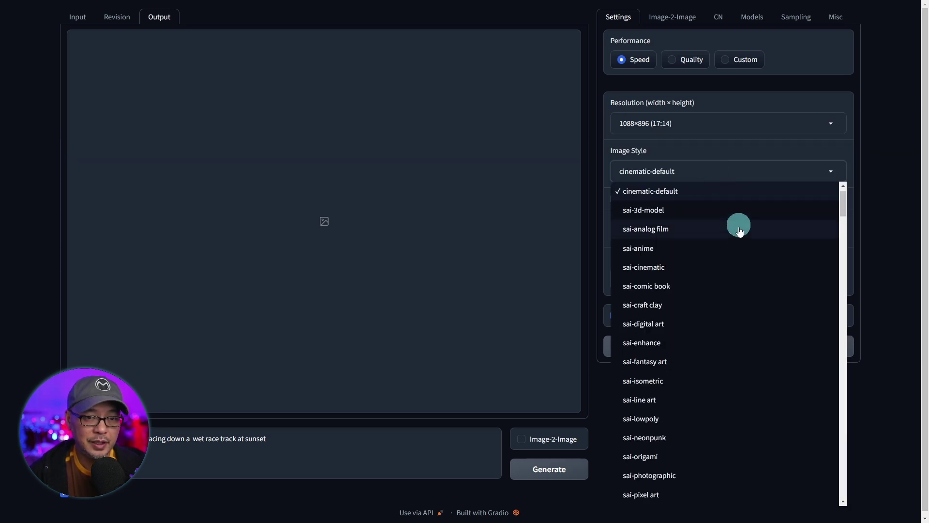
{"action": "left_click", "coordinate": [755, 322]}
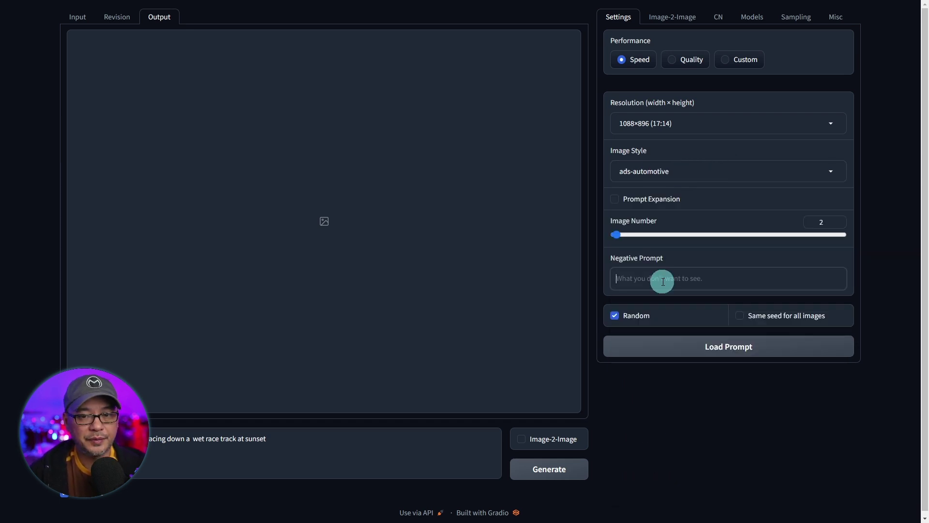
- Turn off random seeds for a fixed seed and switch the base model to juggernautXL_version3
{"action": "left_click", "coordinate": [616, 316]}
{"action": "left_click", "coordinate": [615, 316]}
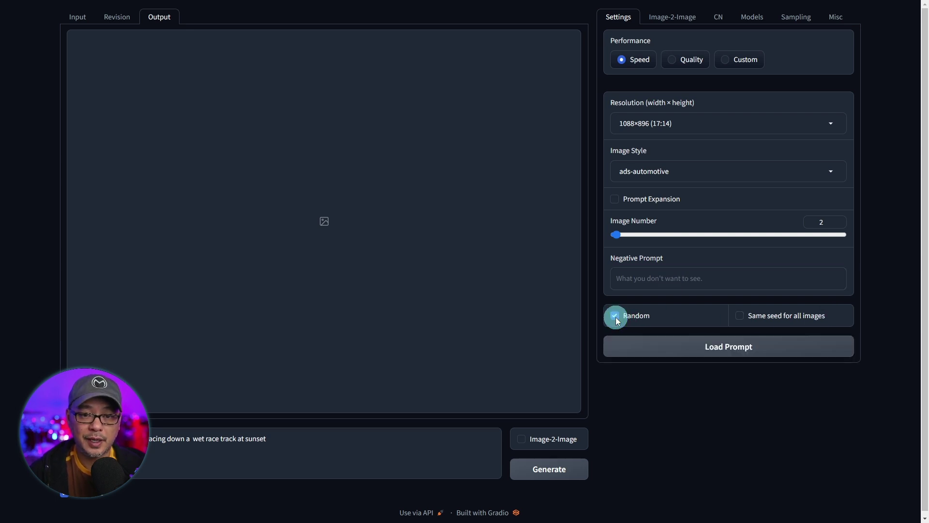
{"action": "left_click", "coordinate": [616, 316]}
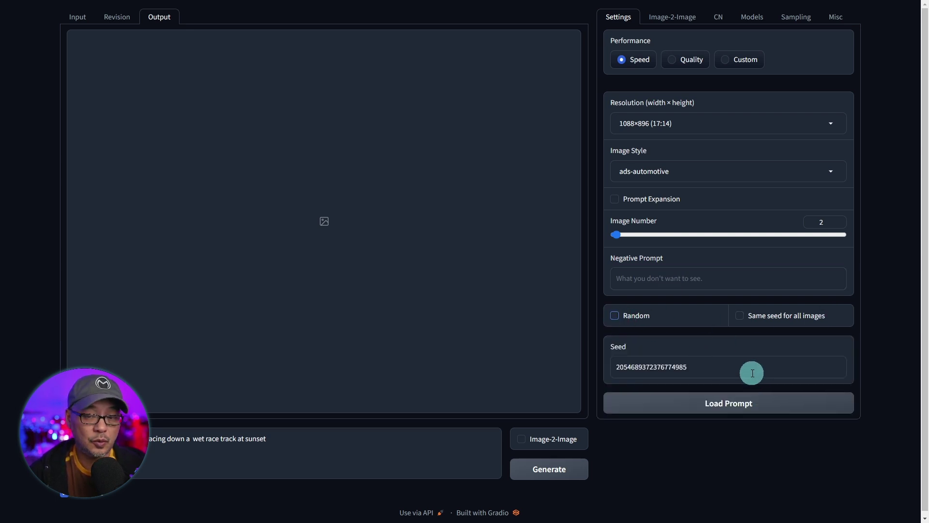
{"action": "left_click", "coordinate": [752, 17]}
{"action": "left_click", "coordinate": [687, 61]}
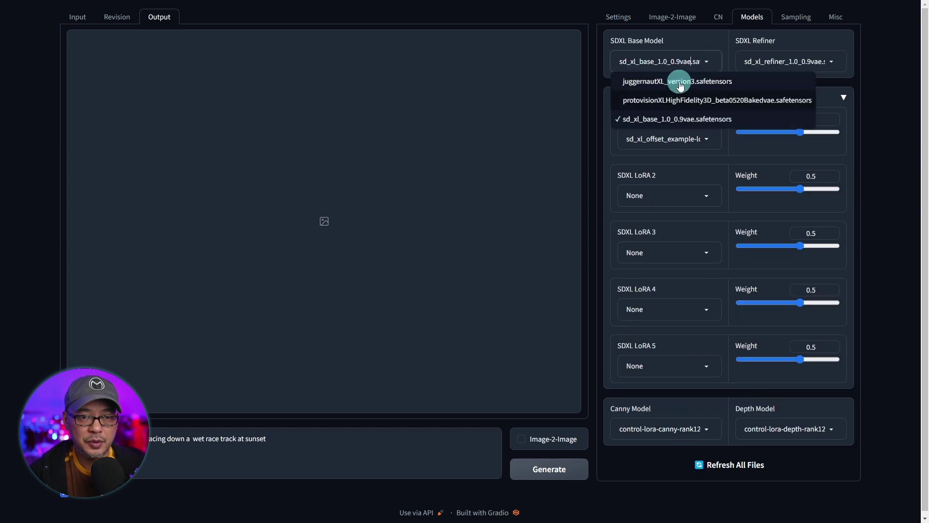
{"action": "left_click", "coordinate": [680, 81]}
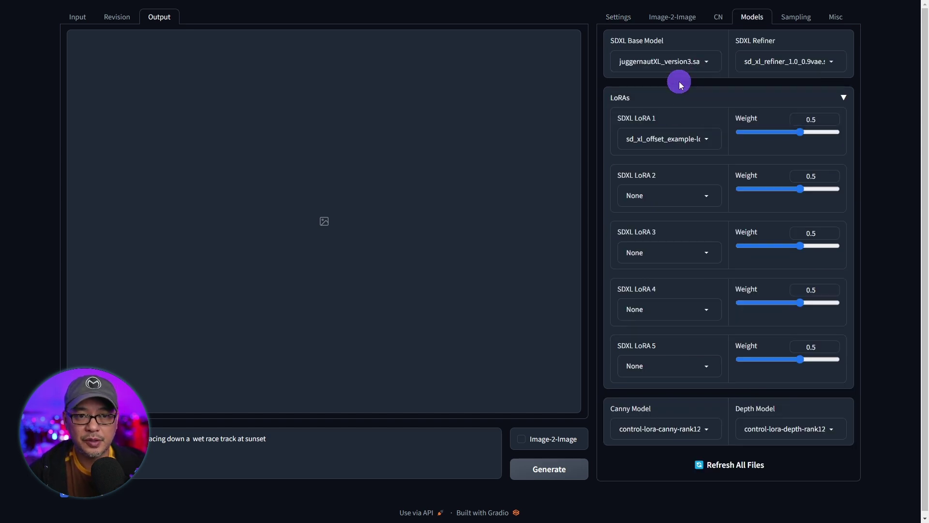
- Set Image Number to 1 and generate the single supercar image
{"action": "left_click", "coordinate": [799, 16]}
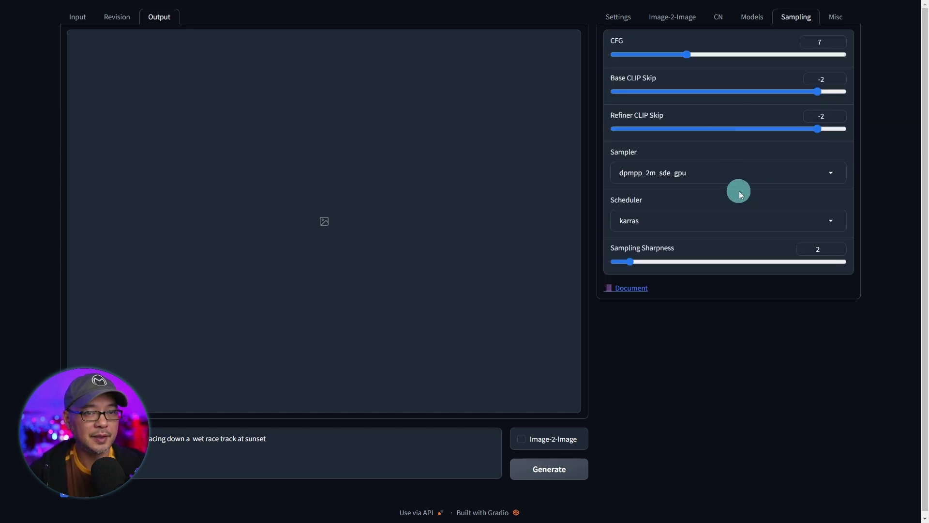
{"action": "left_click", "coordinate": [618, 17]}
{"action": "type", "text": "1"}
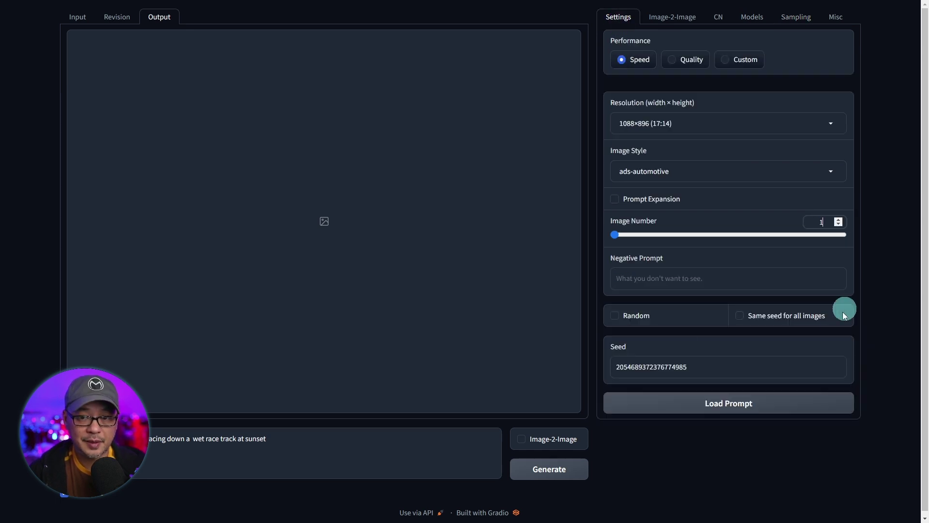
{"action": "left_click", "coordinate": [698, 471]}
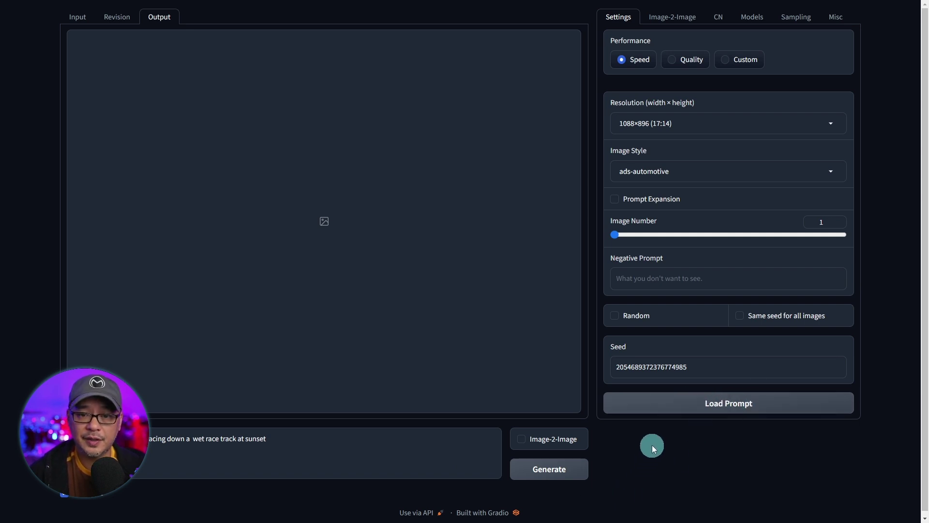
{"action": "left_click", "coordinate": [571, 479]}
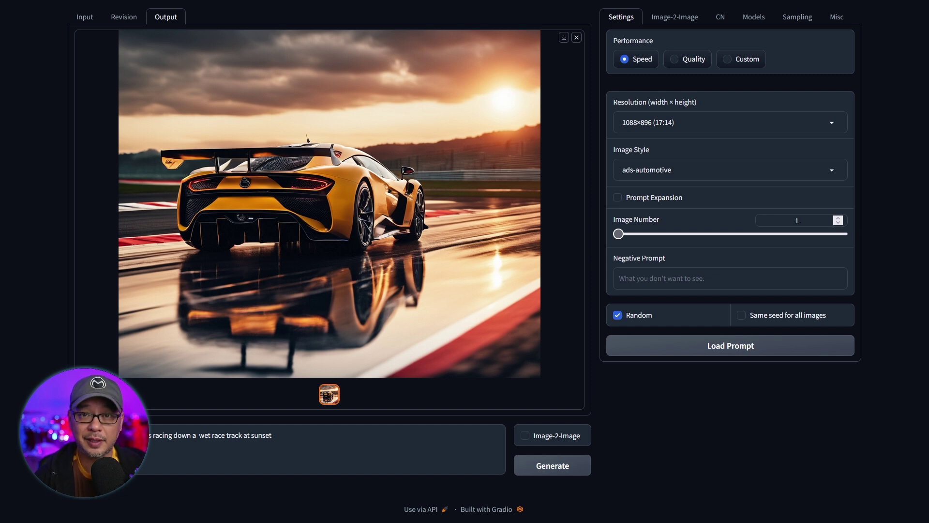
- Download the Fooocus-MRE-v1.0.45.7z release from the MoonRide303/Fooocus-MRE GitHub page
{"action": "left_click", "coordinate": [700, 126]}
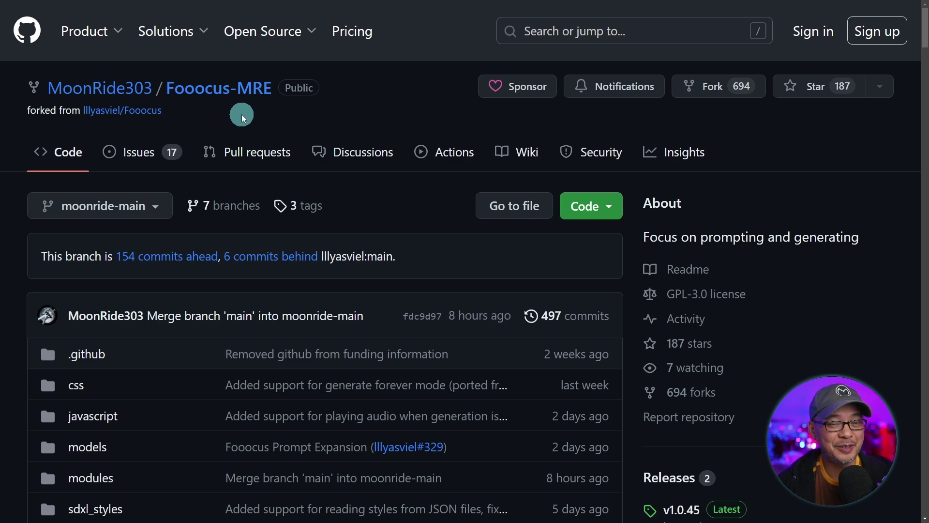
{"action": "scroll", "coordinate": [289, 150], "scroll_direction": "down", "scroll_amount": 15}
{"action": "scroll", "coordinate": [286, 151], "scroll_direction": "up", "scroll_amount": 2}
{"action": "scroll", "coordinate": [286, 151], "scroll_direction": "down", "scroll_amount": 2}
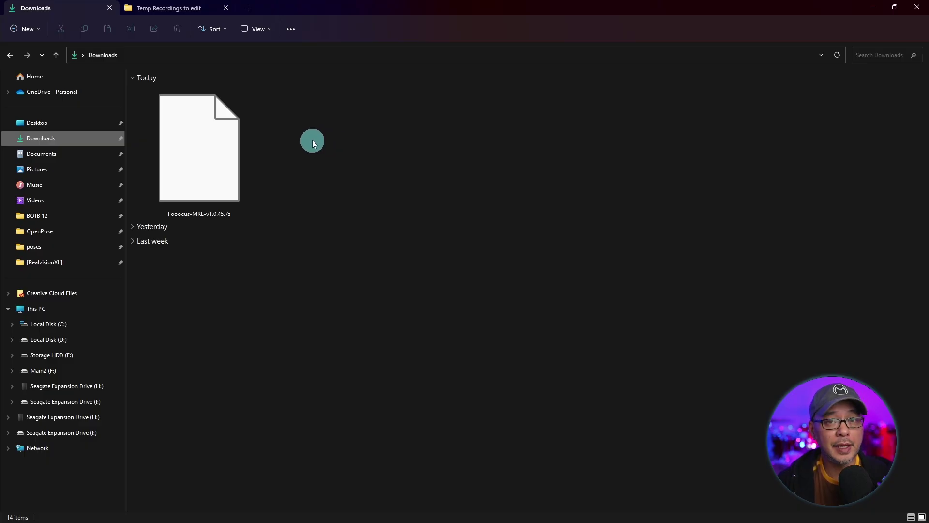
- Open Fooocus-MRE-v1.0.45.7z in 7-Zip File Manager from its context menu
{"action": "right_click", "coordinate": [189, 135]}
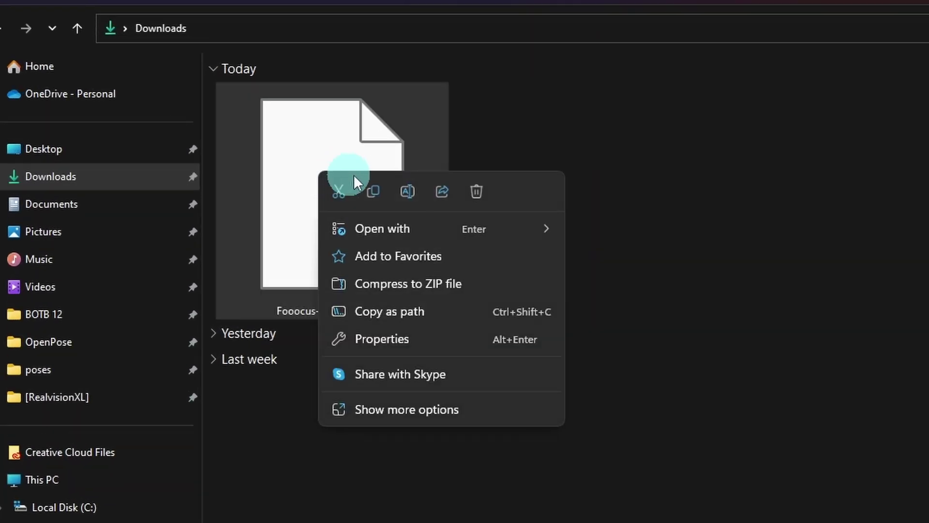
{"action": "mouse_move", "coordinate": [557, 227]}
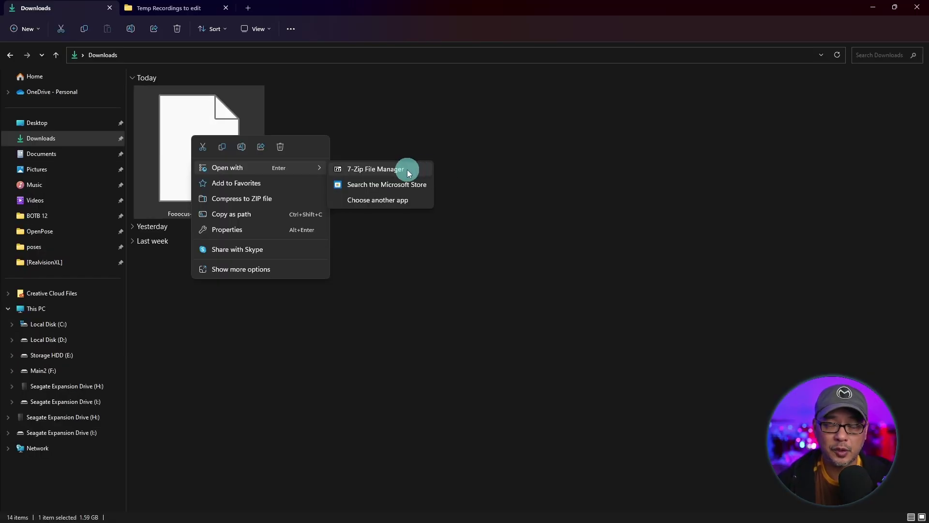
{"action": "left_click", "coordinate": [407, 169]}
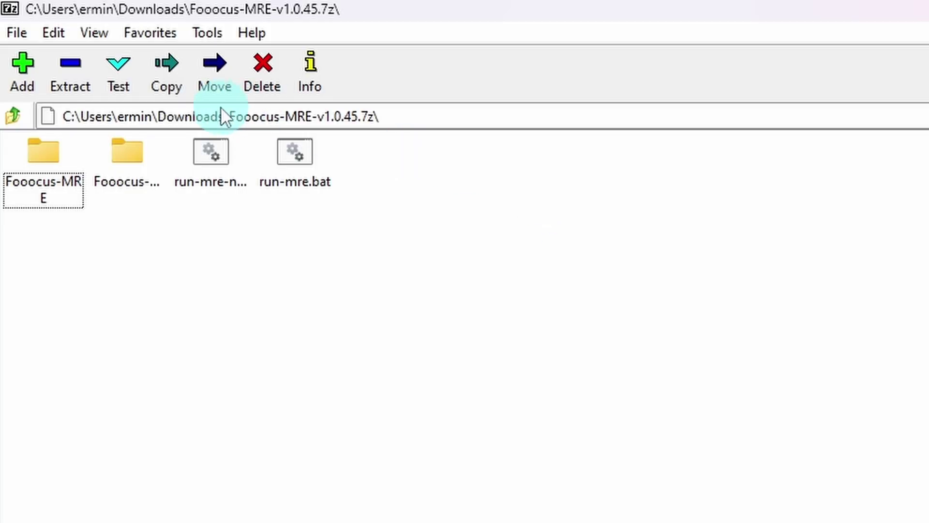
- Extract the archive, browsing the destination to the user's home folder under C:\Users
{"action": "left_click", "coordinate": [71, 65]}
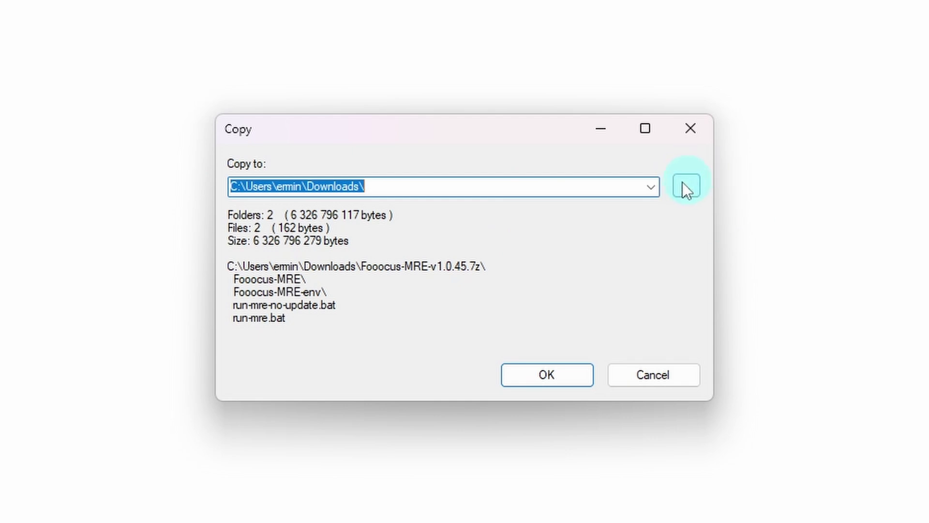
{"action": "left_click", "coordinate": [685, 186]}
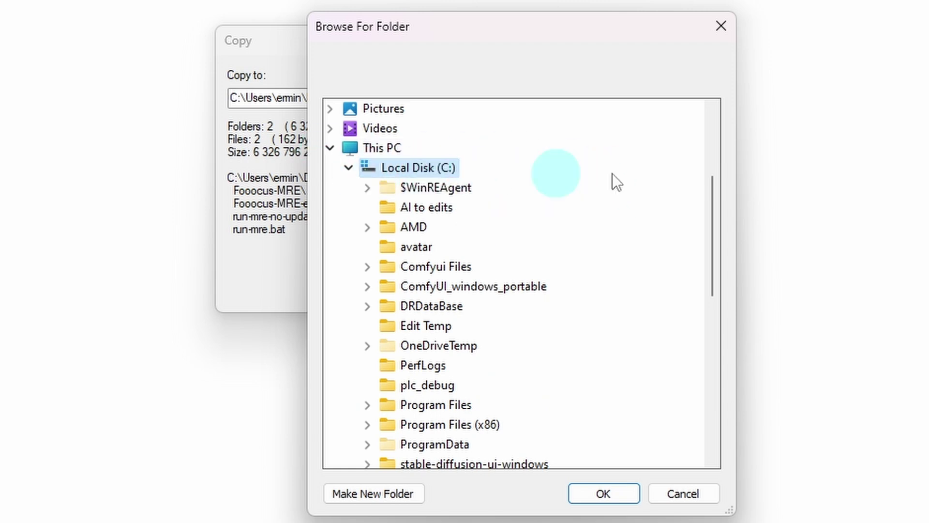
{"action": "scroll", "coordinate": [634, 217], "scroll_direction": "down", "scroll_amount": 4}
{"action": "left_click", "coordinate": [367, 286]}
{"action": "scroll", "coordinate": [532, 246], "scroll_direction": "down", "scroll_amount": 2}
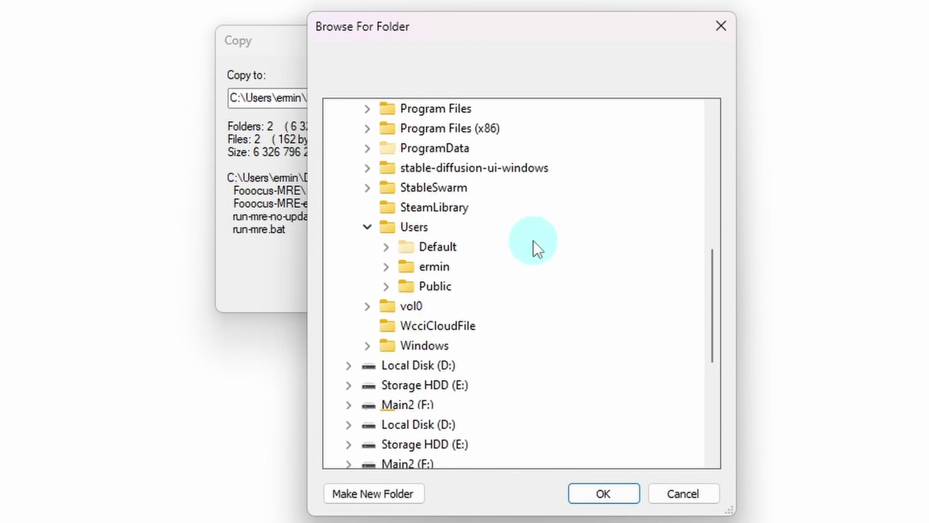
{"action": "left_click", "coordinate": [386, 208]}
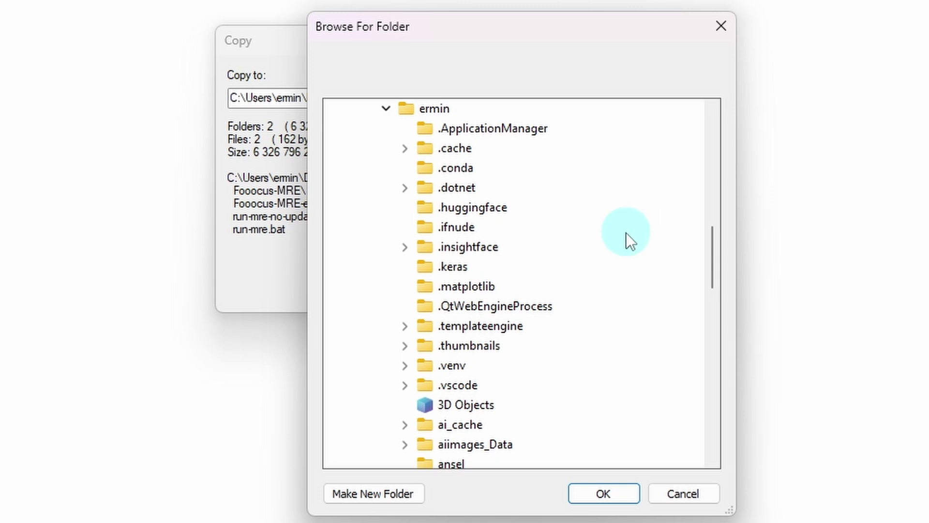
{"action": "scroll", "coordinate": [627, 239], "scroll_direction": "down", "scroll_amount": 7}
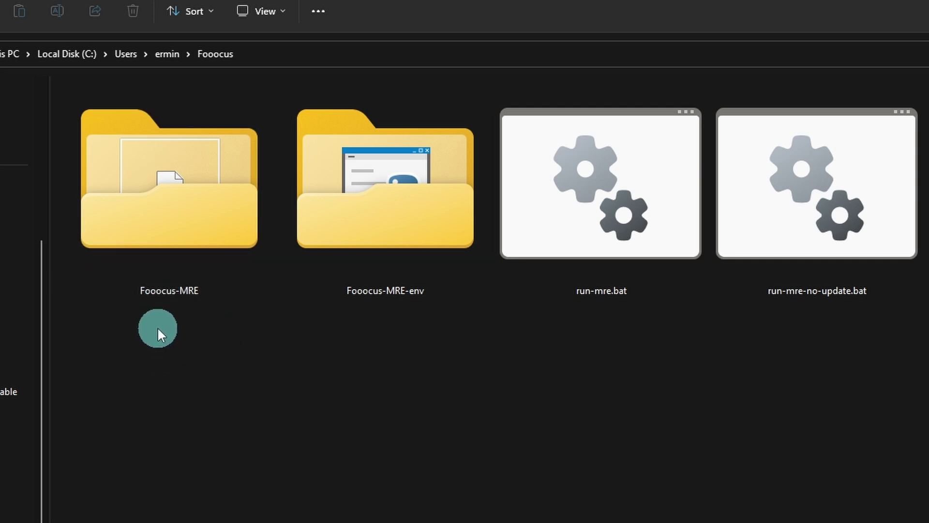
{"action": "double_click", "coordinate": [166, 223]}
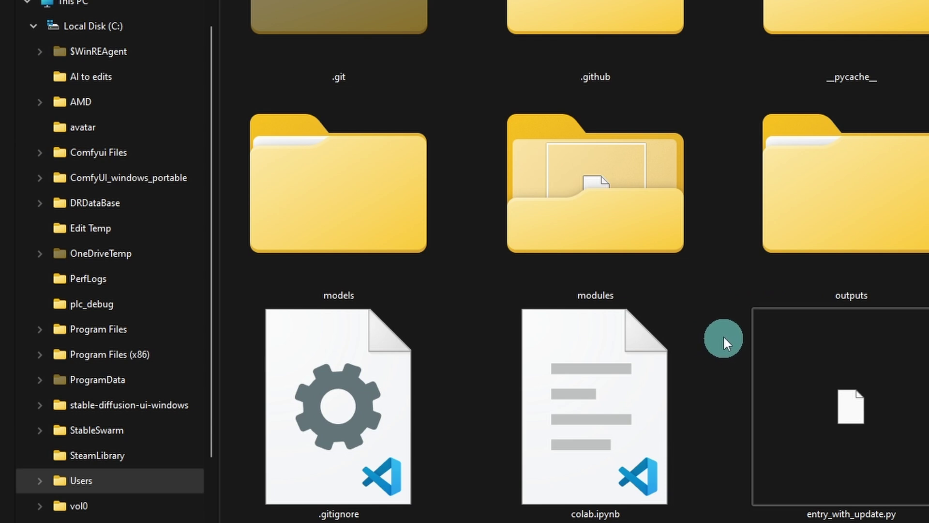
{"action": "double_click", "coordinate": [409, 228]}
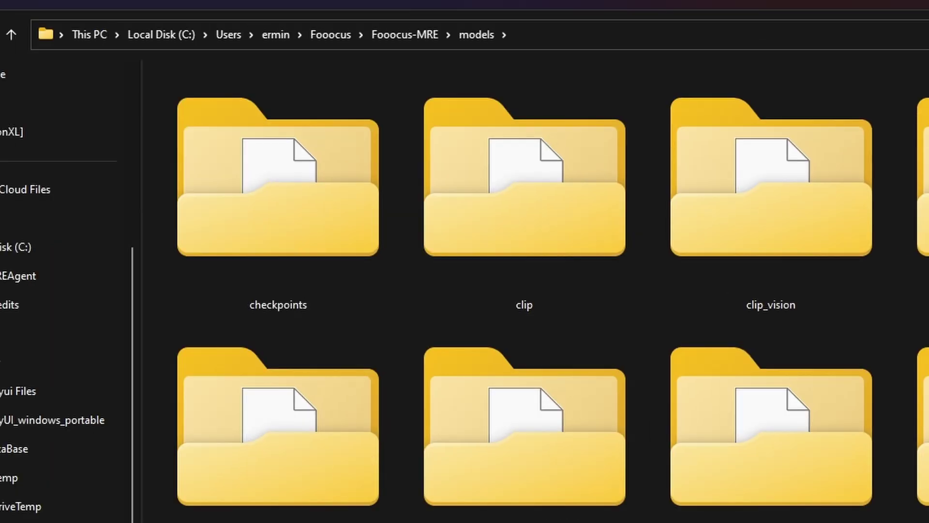
{"action": "left_click", "coordinate": [287, 253]}
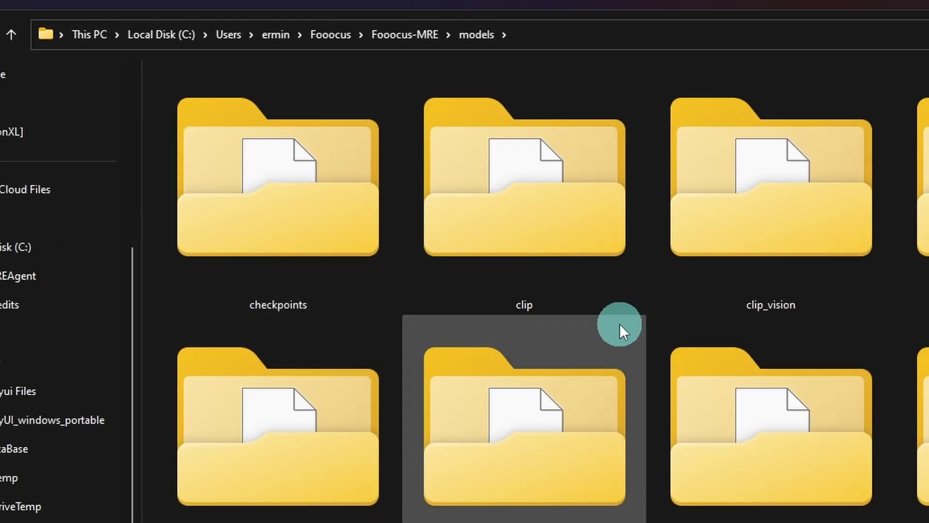
{"action": "double_click", "coordinate": [332, 260]}
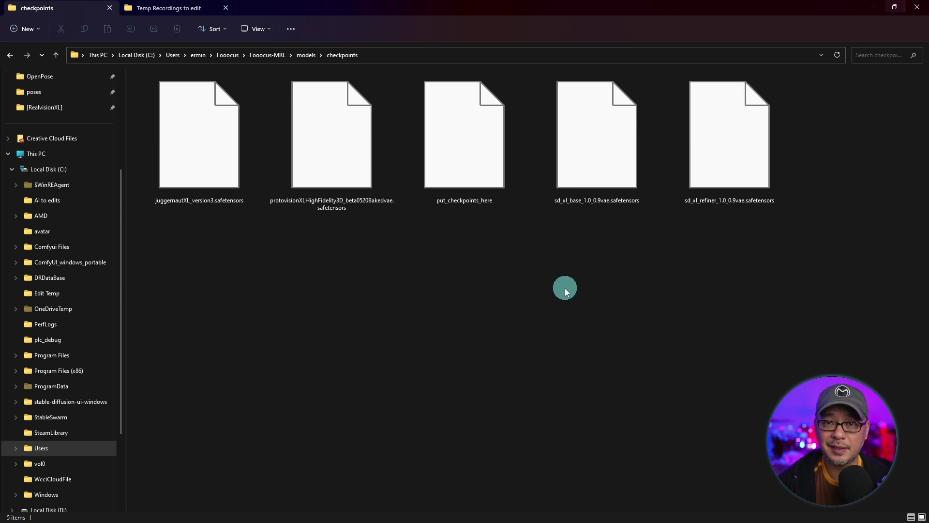
{"action": "key", "text": "alt+Left"}
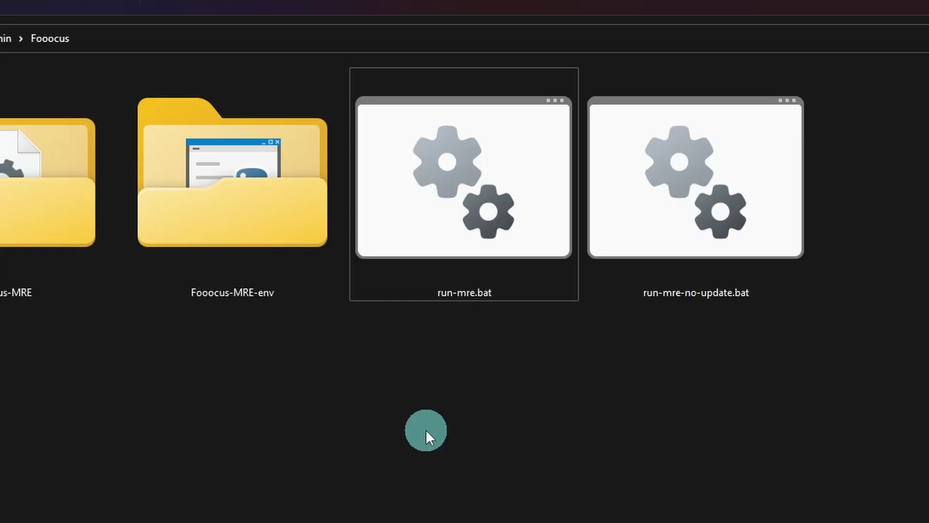
- Send run-mre.bat to the desktop as a shortcut
{"action": "right_click", "coordinate": [399, 229]}
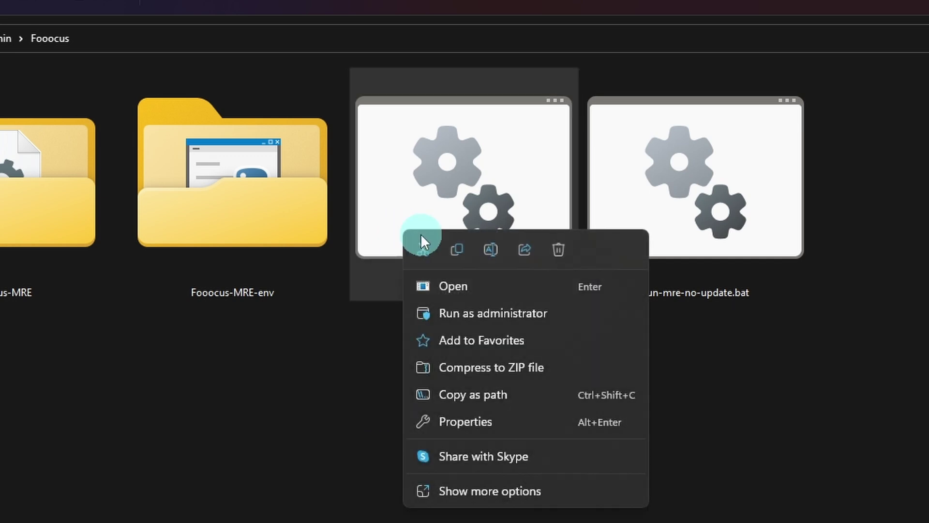
{"action": "left_click", "coordinate": [459, 487]}
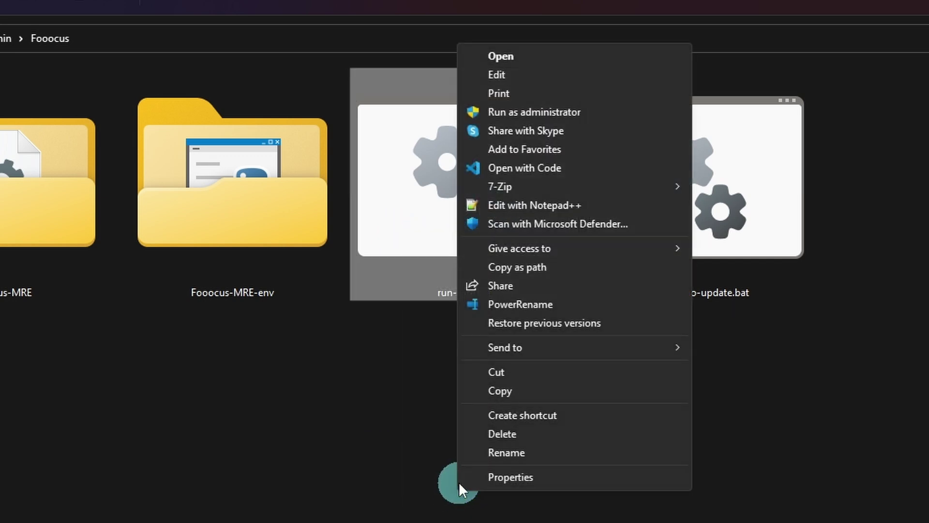
{"action": "mouse_move", "coordinate": [541, 344]}
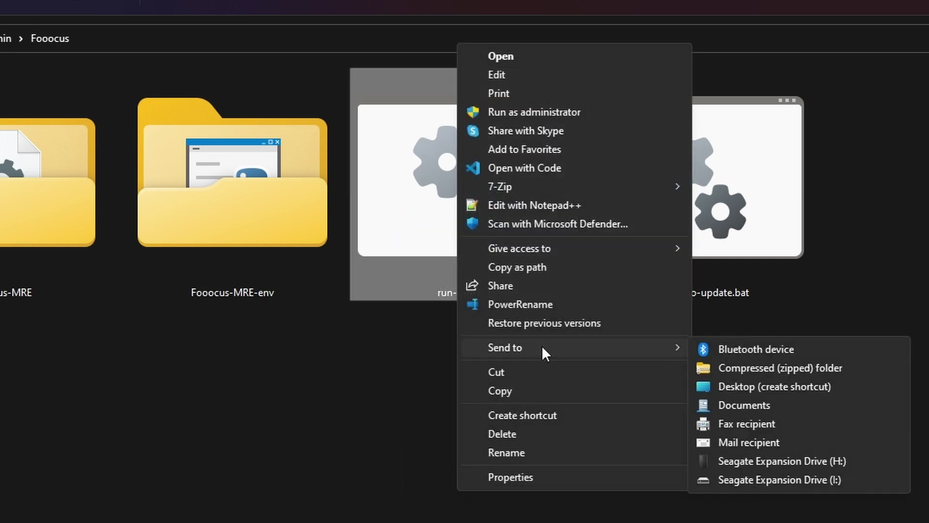
{"action": "left_click", "coordinate": [812, 385]}
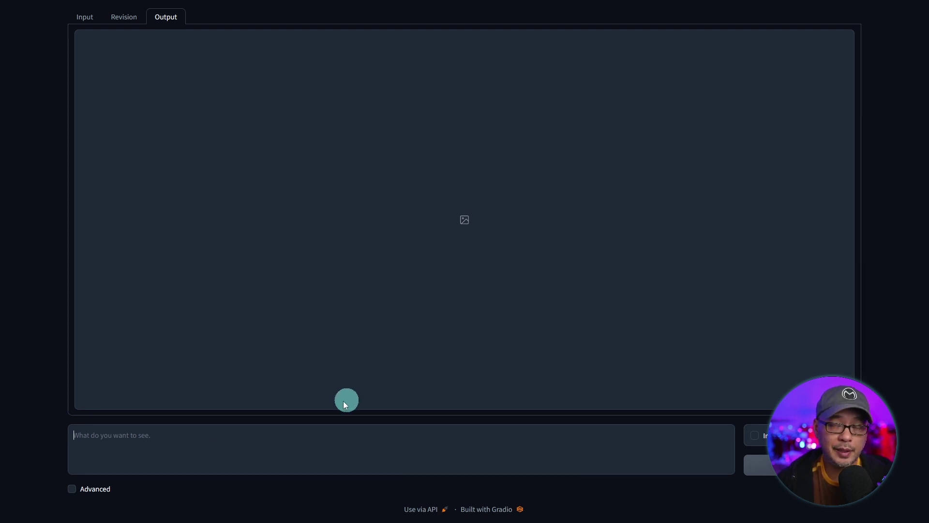
- Enable Advanced, then show the Input image area and the Image-2-Image settings
{"action": "left_click", "coordinate": [71, 489]}
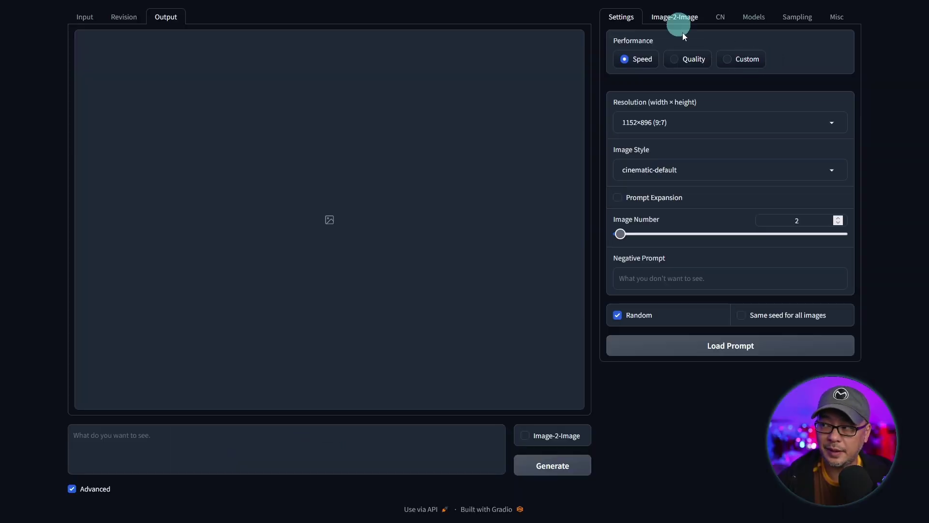
{"action": "left_click", "coordinate": [85, 17]}
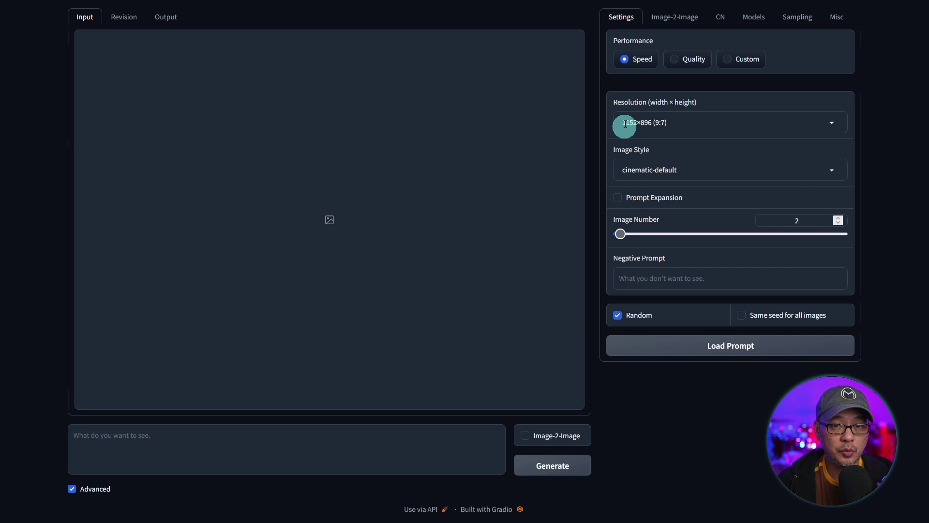
{"action": "left_click", "coordinate": [674, 24]}
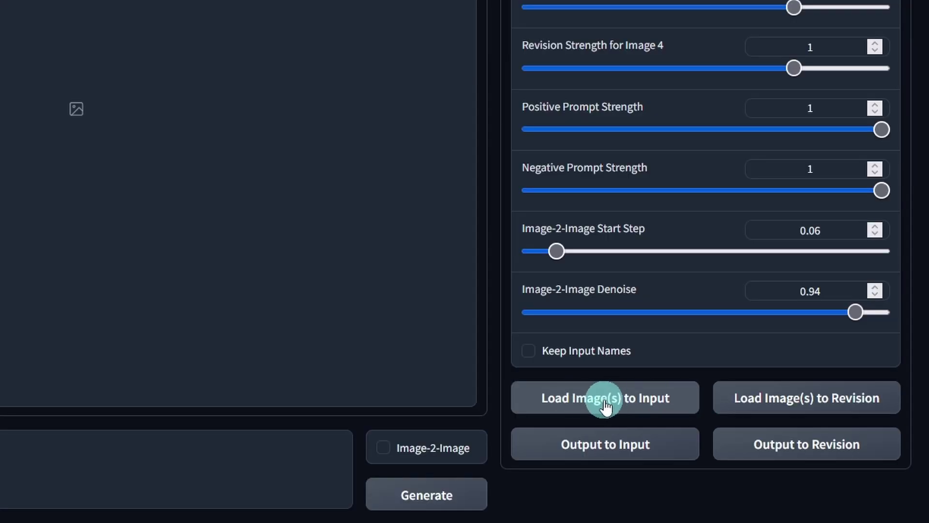
- Load the white sports car image as input, edit the prompt, and enable Image-2-Image
{"action": "left_click", "coordinate": [605, 405]}
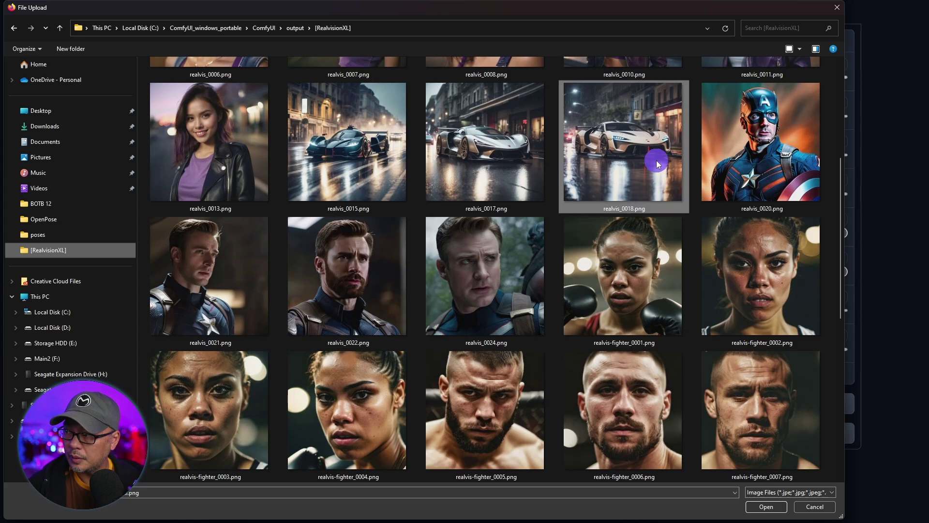
{"action": "left_click", "coordinate": [766, 506]}
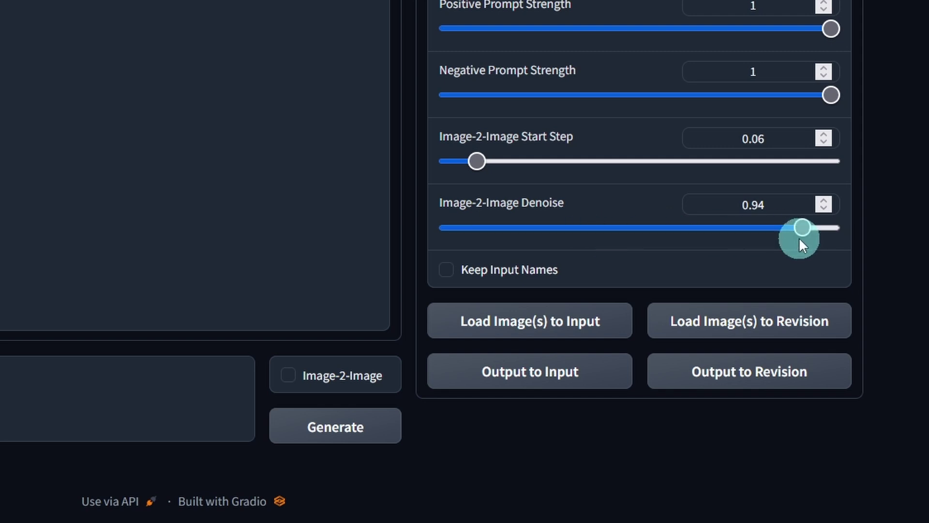
{"action": "left_click", "coordinate": [772, 203]}
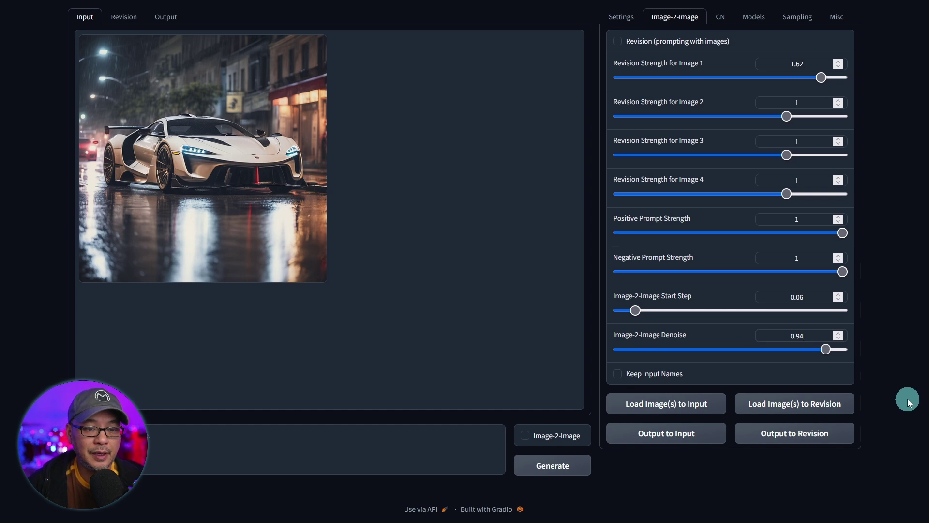
{"action": "left_click", "coordinate": [303, 431]}
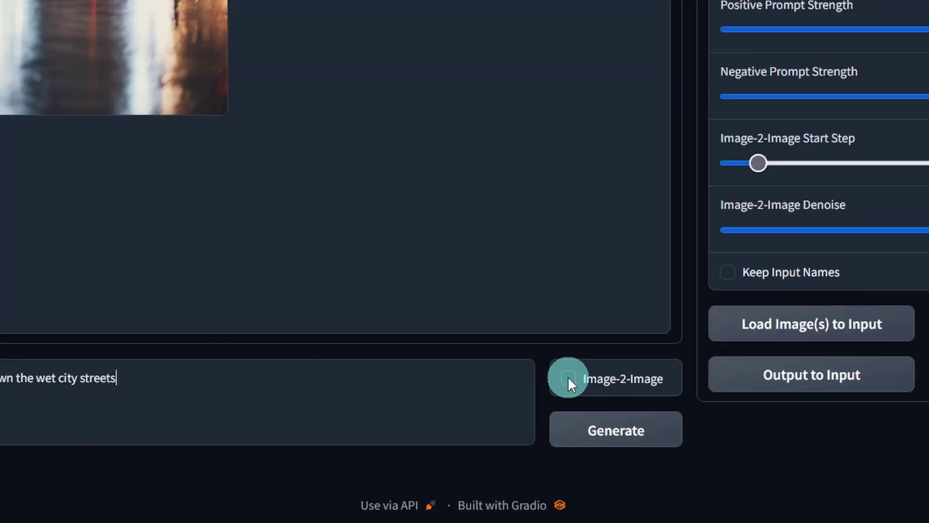
{"action": "left_click", "coordinate": [569, 378]}
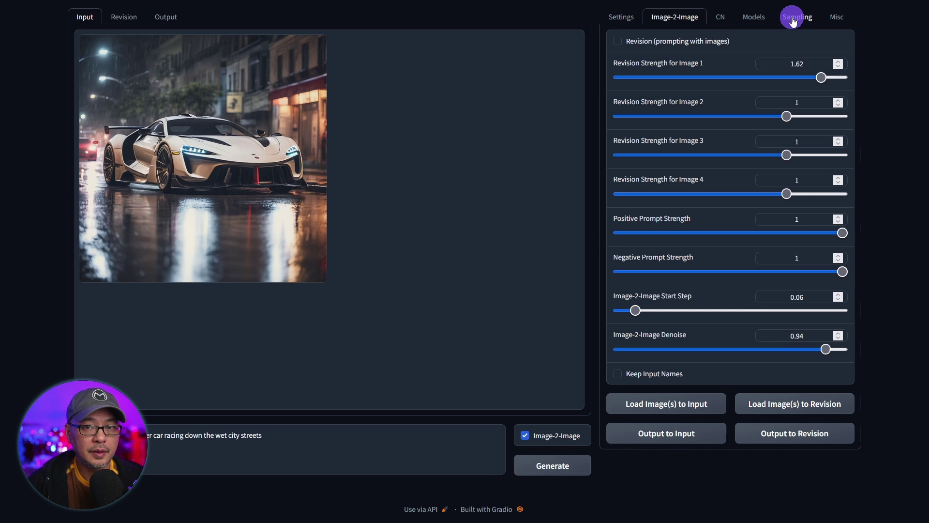
- Choose the futuristic-biomechanical cyberpunk style and generate the restyled race car
{"action": "left_click", "coordinate": [797, 17]}
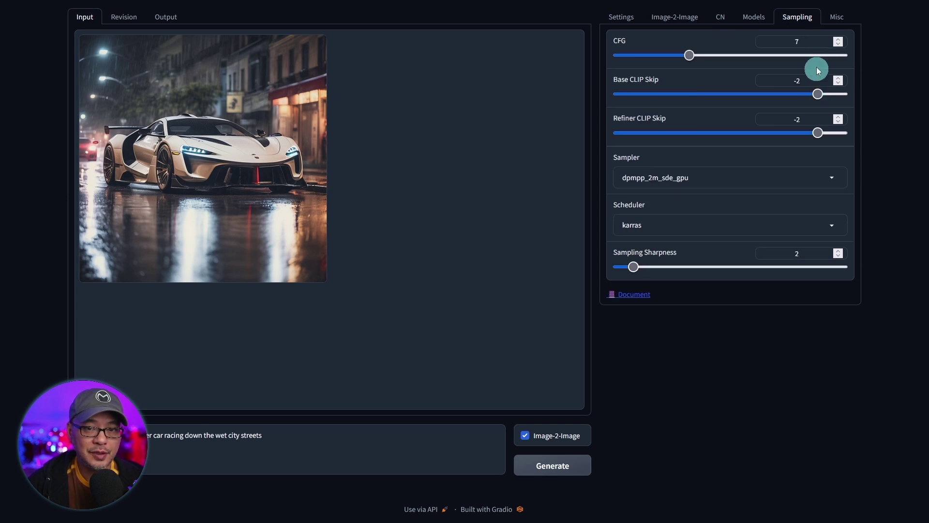
{"action": "left_click", "coordinate": [757, 24]}
{"action": "left_click", "coordinate": [621, 16]}
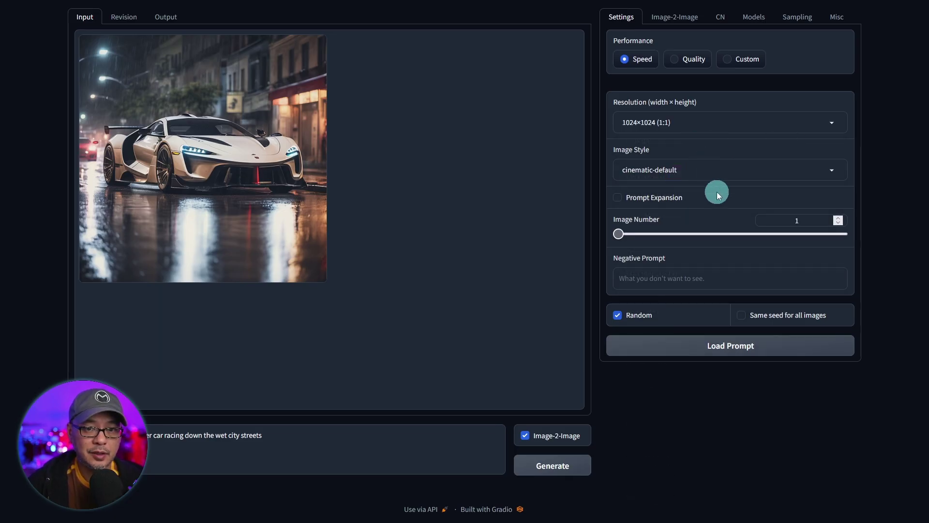
{"action": "left_click", "coordinate": [740, 172]}
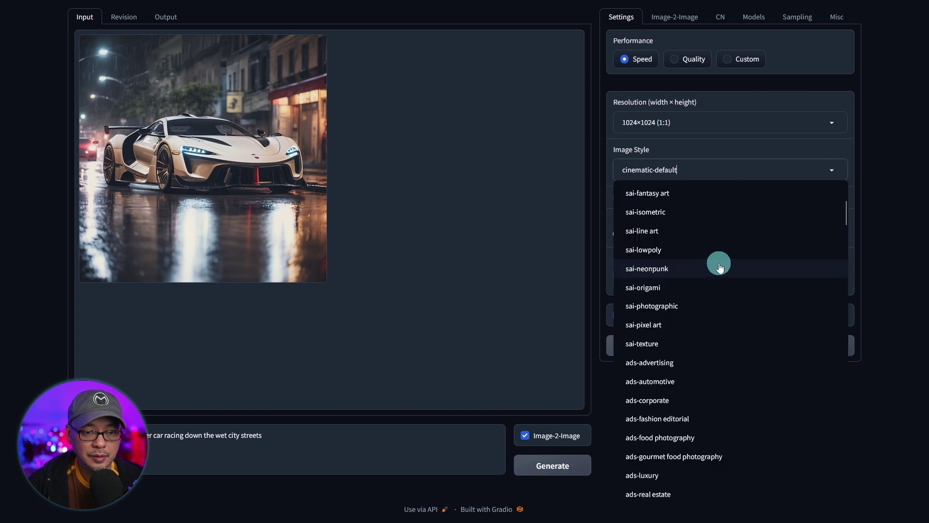
{"action": "scroll", "coordinate": [719, 263], "scroll_direction": "down", "scroll_amount": 2}
{"action": "scroll", "coordinate": [721, 261], "scroll_direction": "down", "scroll_amount": 10}
{"action": "left_click", "coordinate": [726, 354]}
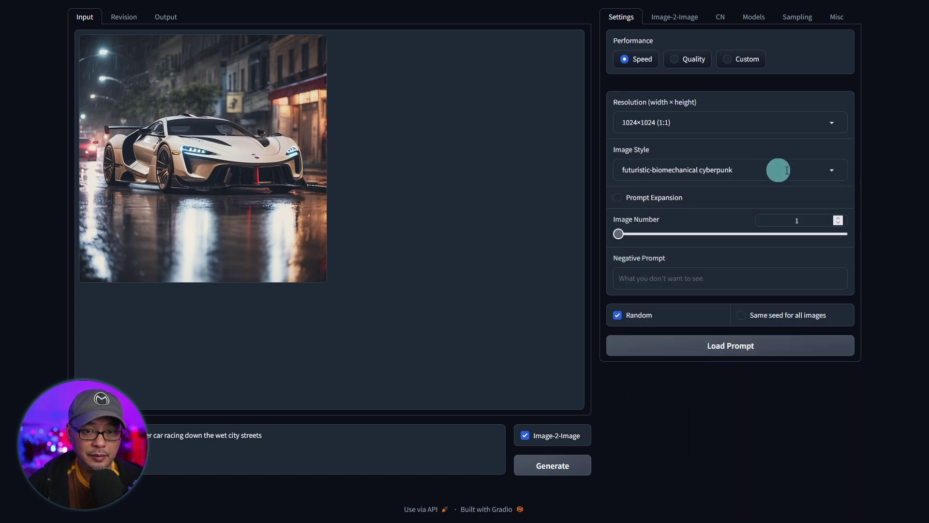
{"action": "left_click", "coordinate": [552, 465]}
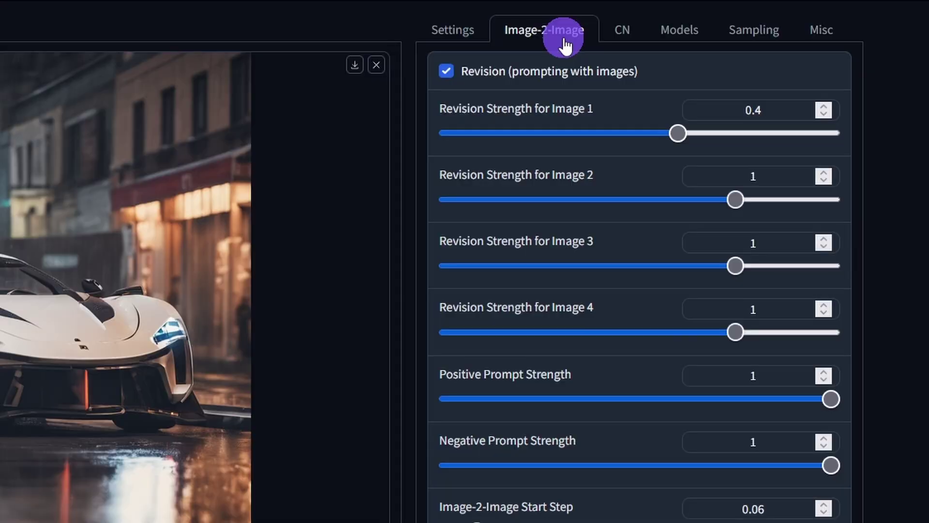
- Enable Control-LoRA Canny at its defaults (edge 0.2–0.8, stop 0.4, strength 0.8)
{"action": "left_click", "coordinate": [720, 16]}
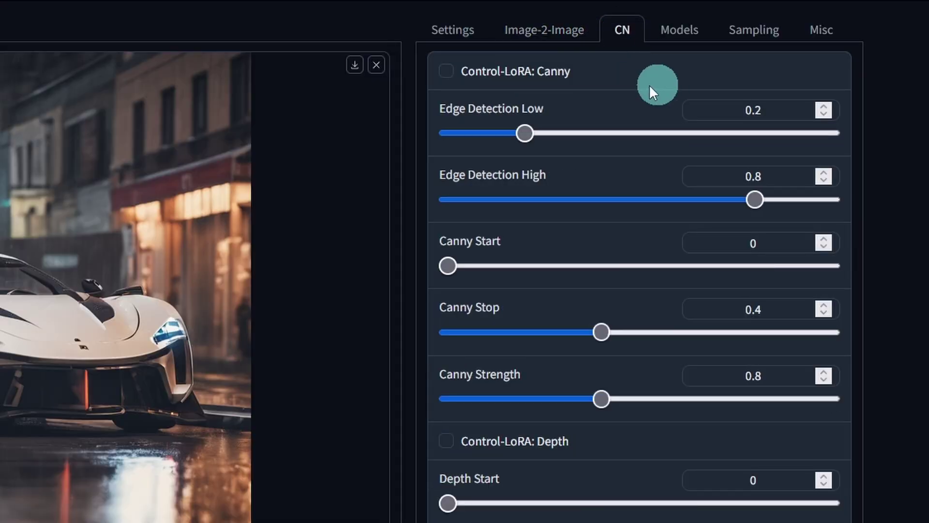
{"action": "left_click", "coordinate": [450, 71]}
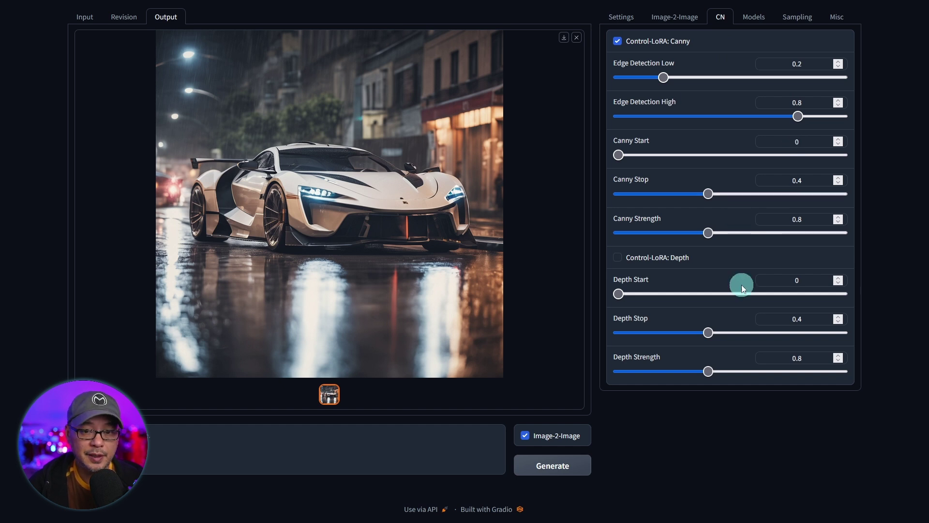
{"action": "left_click", "coordinate": [685, 27]}
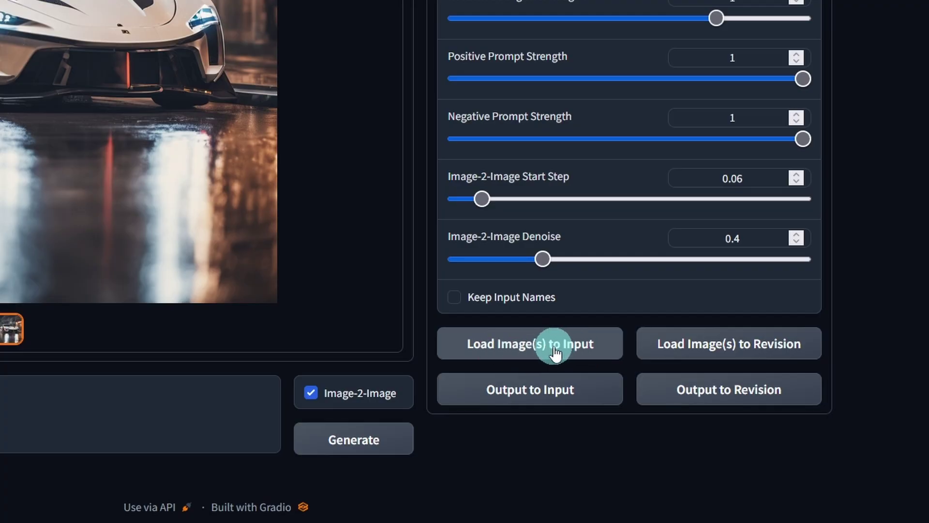
- Load the purple leather jacket woman portrait as input, disable Image-2-Image, and generate with Canny guidance
{"action": "left_click", "coordinate": [555, 352]}
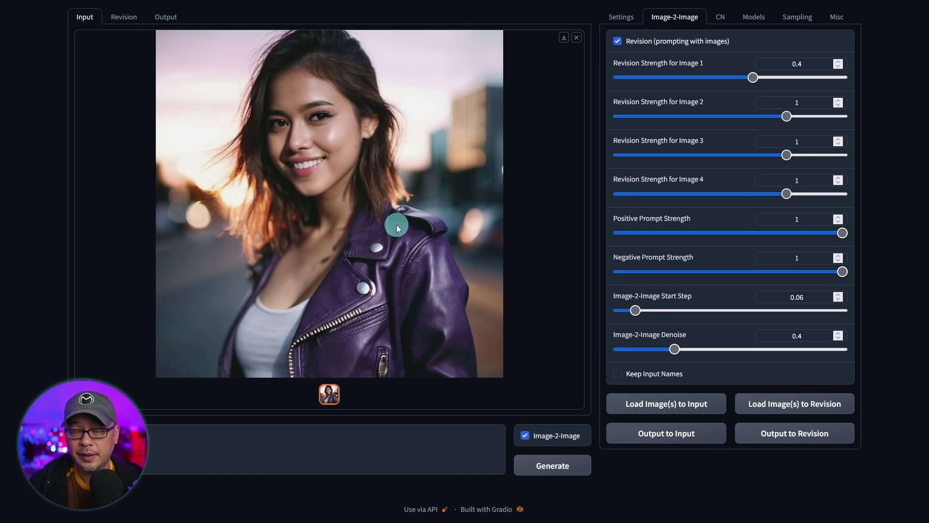
{"action": "left_click", "coordinate": [525, 437]}
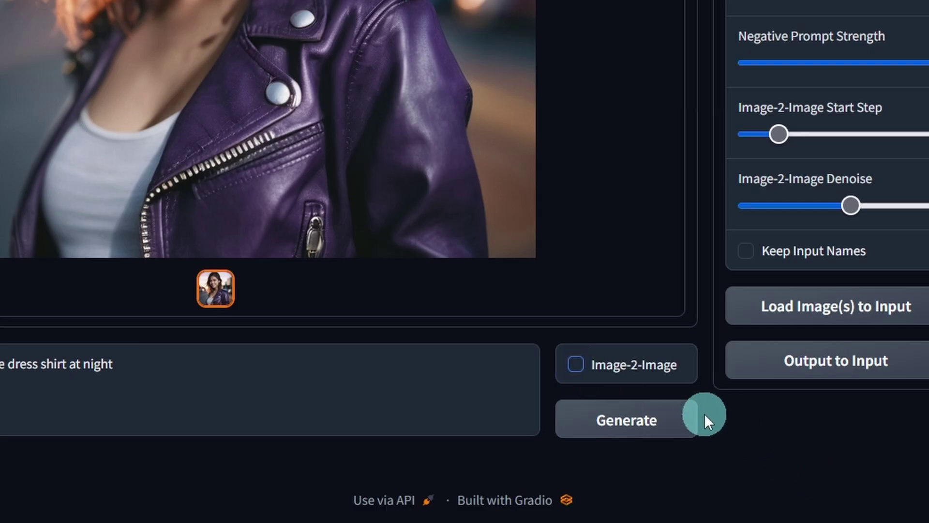
{"action": "left_click", "coordinate": [626, 419]}
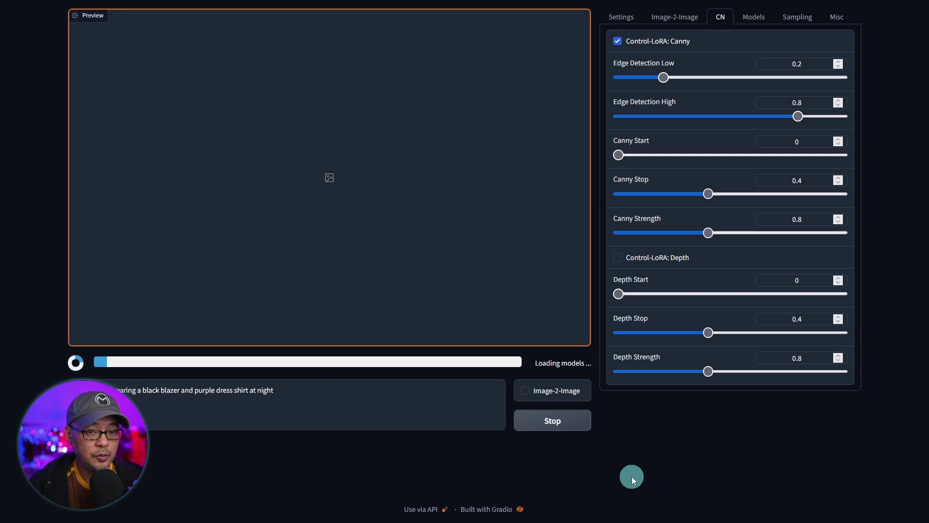